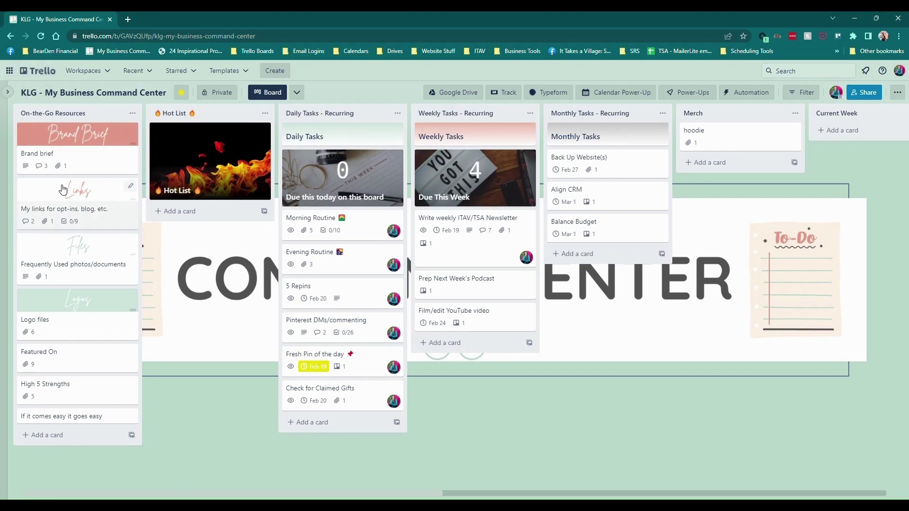
Review the Brand brief card, then mark the Film/edit YouTube video due date complete
{"action": "left_click", "coordinate": [89, 153]}
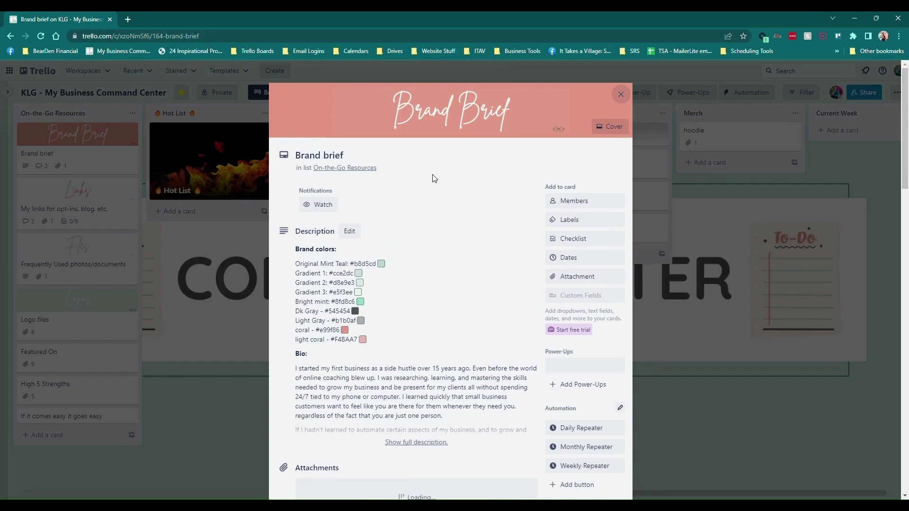
{"action": "scroll", "coordinate": [411, 425], "scroll_direction": "down", "scroll_amount": 1}
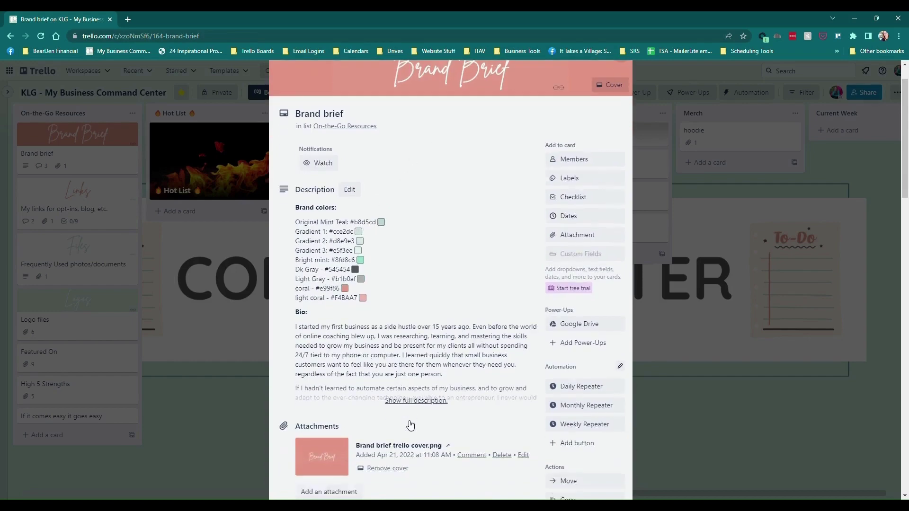
{"action": "scroll", "coordinate": [410, 425], "scroll_direction": "down", "scroll_amount": 3}
{"action": "left_click", "coordinate": [222, 307]}
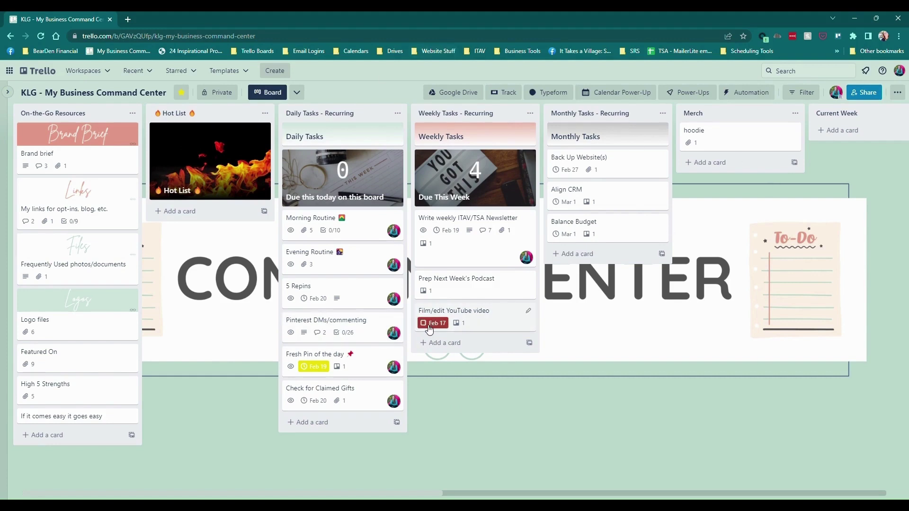
{"action": "left_click", "coordinate": [429, 323]}
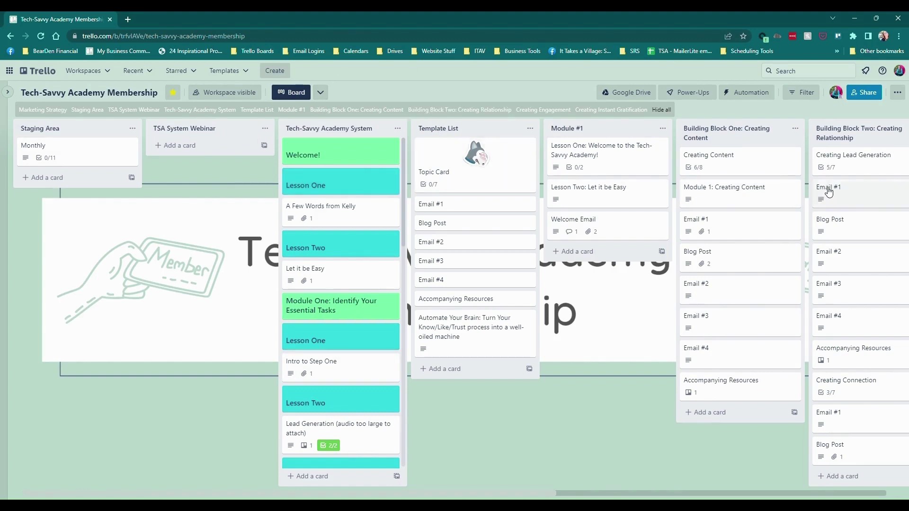
Read the A Few Words from Kelly lesson card and close it
{"action": "left_click", "coordinate": [333, 212]}
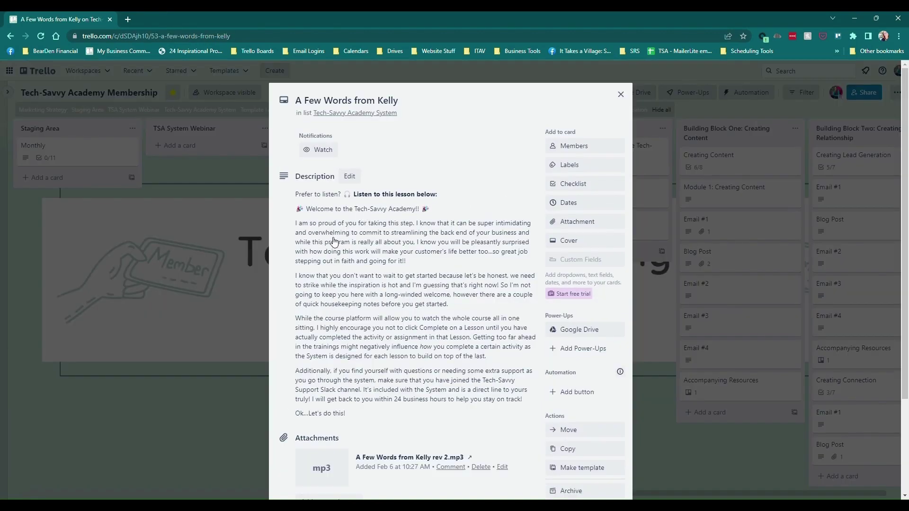
{"action": "key", "text": "Escape"}
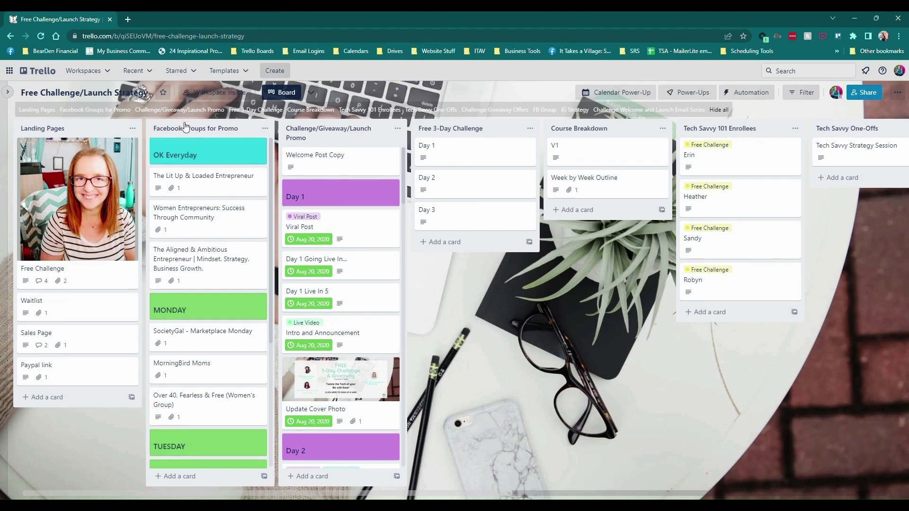
{"action": "left_click", "coordinate": [193, 180]}
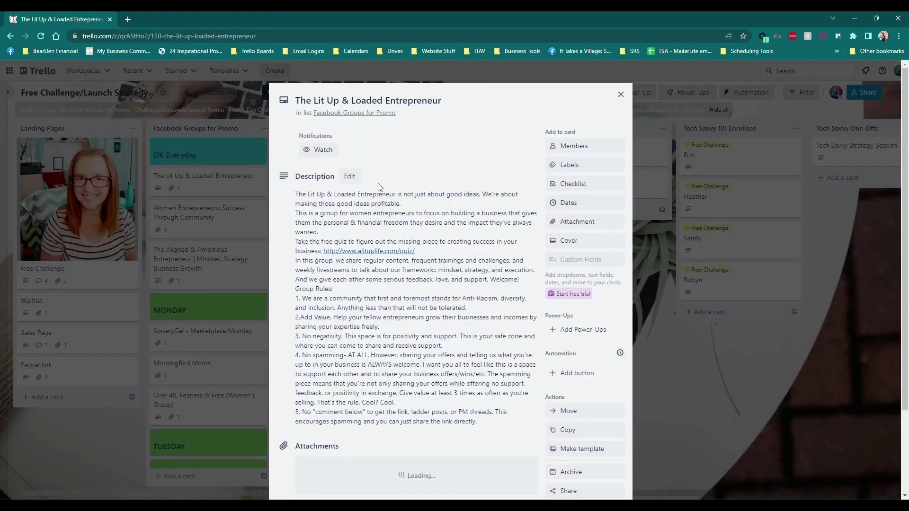
{"action": "left_click", "coordinate": [696, 388]}
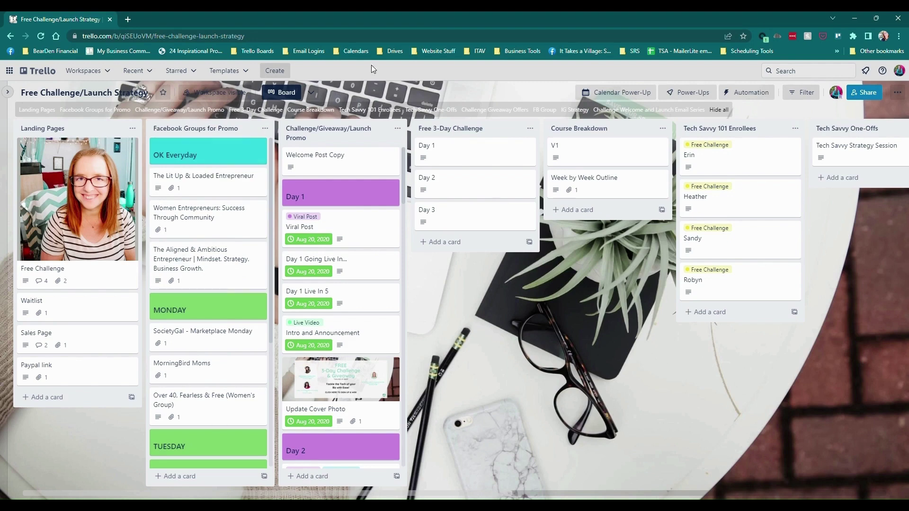
{"action": "mouse_move", "coordinate": [341, 227]}
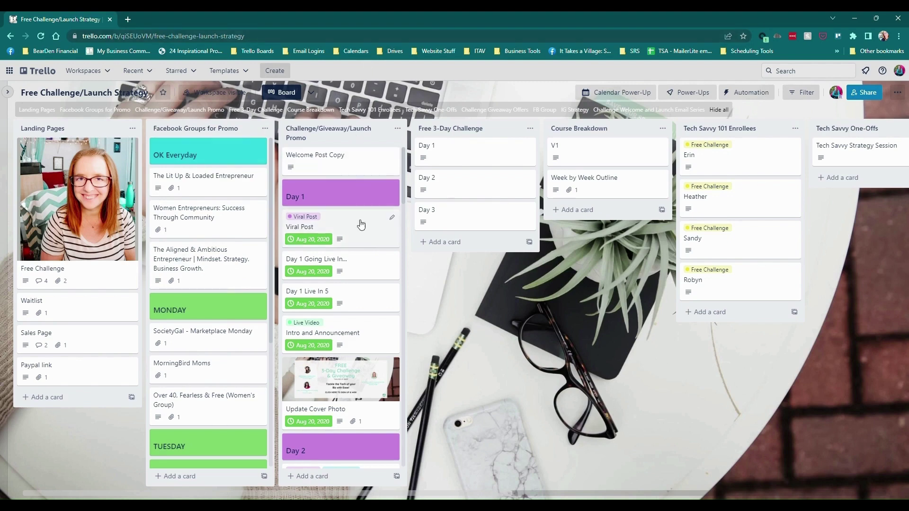
{"action": "scroll", "coordinate": [355, 227], "scroll_direction": "down", "scroll_amount": 3}
{"action": "scroll", "coordinate": [356, 241], "scroll_direction": "down", "scroll_amount": 3}
{"action": "scroll", "coordinate": [356, 248], "scroll_direction": "down", "scroll_amount": 3}
{"action": "scroll", "coordinate": [357, 249], "scroll_direction": "down", "scroll_amount": 3}
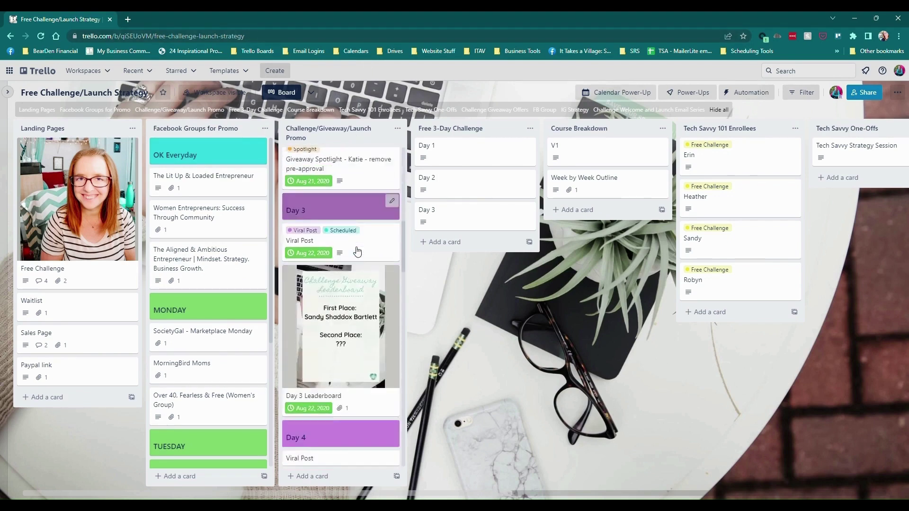
{"action": "scroll", "coordinate": [357, 249], "scroll_direction": "down", "scroll_amount": 3}
{"action": "scroll", "coordinate": [357, 249], "scroll_direction": "down", "scroll_amount": 3}
{"action": "scroll", "coordinate": [360, 248], "scroll_direction": "down", "scroll_amount": 2}
{"action": "scroll", "coordinate": [360, 247], "scroll_direction": "down", "scroll_amount": 3}
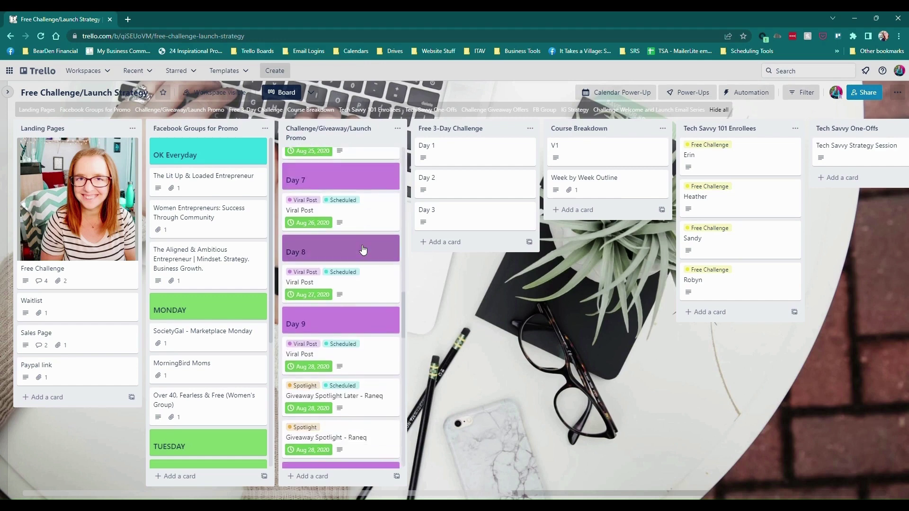
{"action": "scroll", "coordinate": [359, 249], "scroll_direction": "down", "scroll_amount": 3}
{"action": "scroll", "coordinate": [361, 250], "scroll_direction": "down", "scroll_amount": 3}
{"action": "scroll", "coordinate": [361, 252], "scroll_direction": "down", "scroll_amount": 3}
{"action": "scroll", "coordinate": [361, 252], "scroll_direction": "down", "scroll_amount": 4}
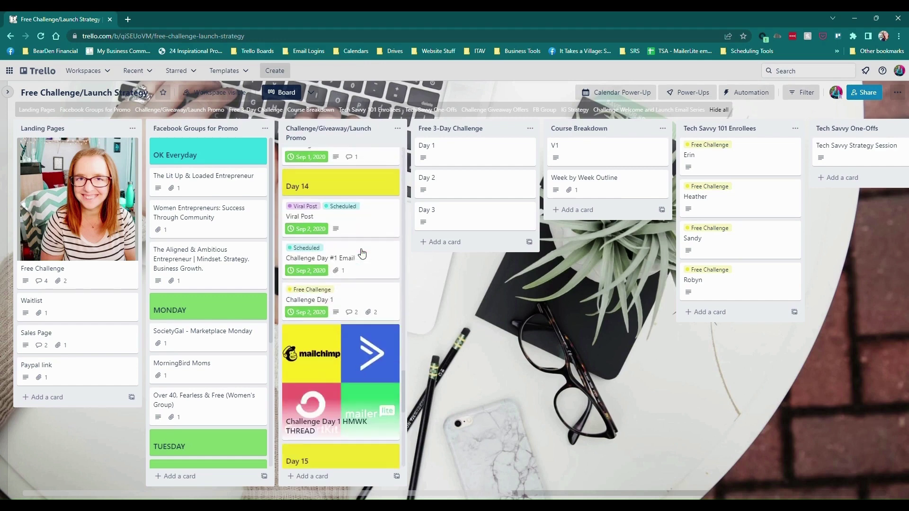
{"action": "scroll", "coordinate": [362, 253], "scroll_direction": "down", "scroll_amount": 2}
{"action": "scroll", "coordinate": [361, 252], "scroll_direction": "down", "scroll_amount": 4}
{"action": "scroll", "coordinate": [361, 253], "scroll_direction": "down", "scroll_amount": 3}
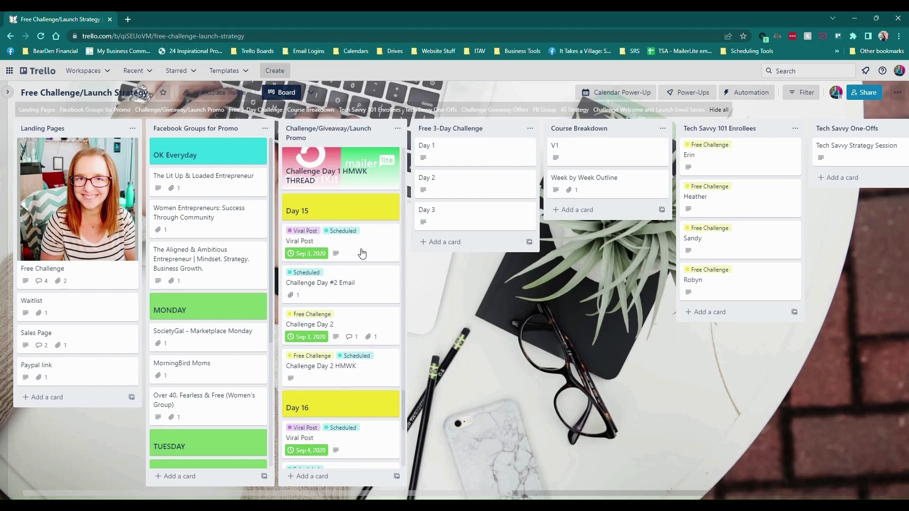
{"action": "scroll", "coordinate": [361, 253], "scroll_direction": "down", "scroll_amount": 3}
{"action": "scroll", "coordinate": [362, 253], "scroll_direction": "down", "scroll_amount": 3}
{"action": "scroll", "coordinate": [361, 254], "scroll_direction": "down", "scroll_amount": 3}
{"action": "scroll", "coordinate": [361, 254], "scroll_direction": "down", "scroll_amount": 2}
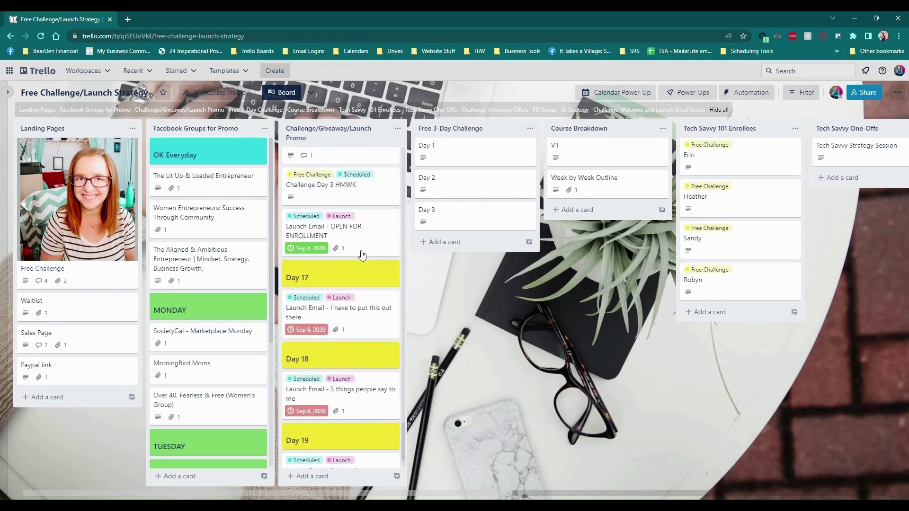
{"action": "scroll", "coordinate": [361, 254], "scroll_direction": "down", "scroll_amount": 1}
{"action": "scroll", "coordinate": [361, 256], "scroll_direction": "up", "scroll_amount": 5}
{"action": "scroll", "coordinate": [363, 260], "scroll_direction": "up", "scroll_amount": 5}
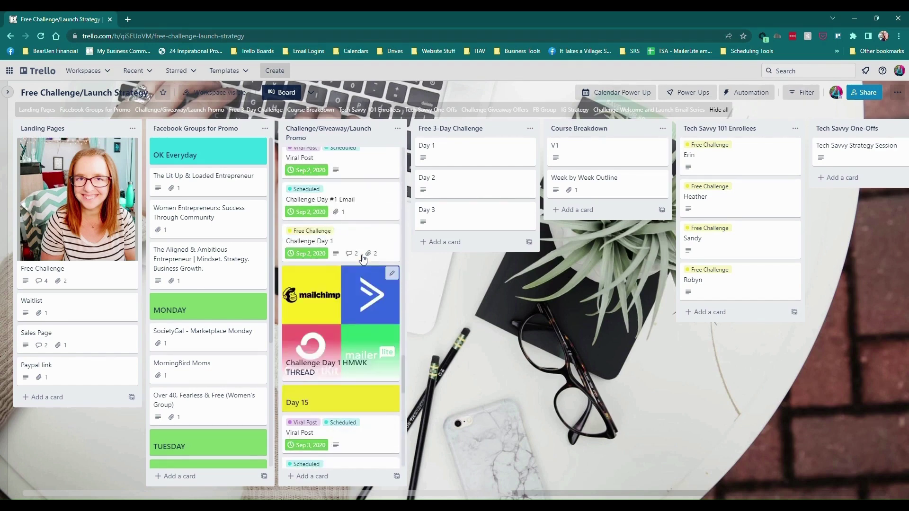
{"action": "scroll", "coordinate": [362, 257], "scroll_direction": "up", "scroll_amount": 5}
{"action": "left_click", "coordinate": [471, 151]}
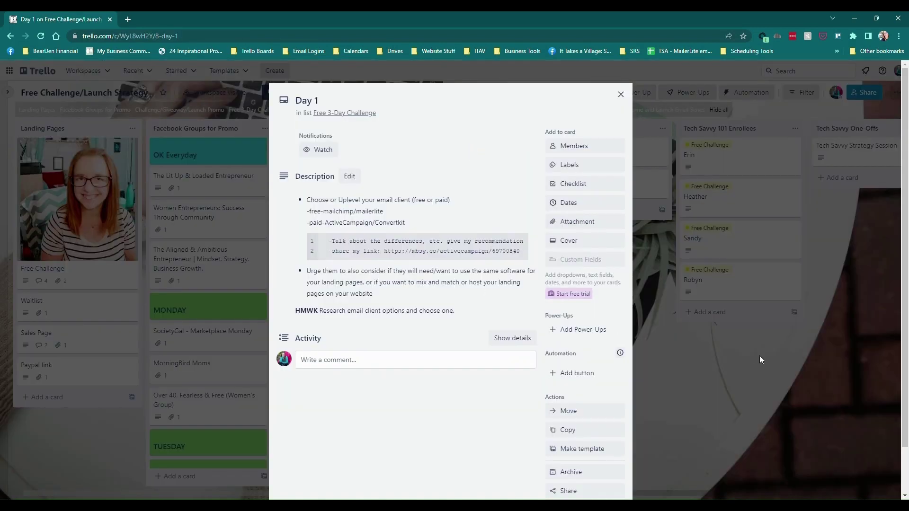
{"action": "left_click", "coordinate": [759, 356]}
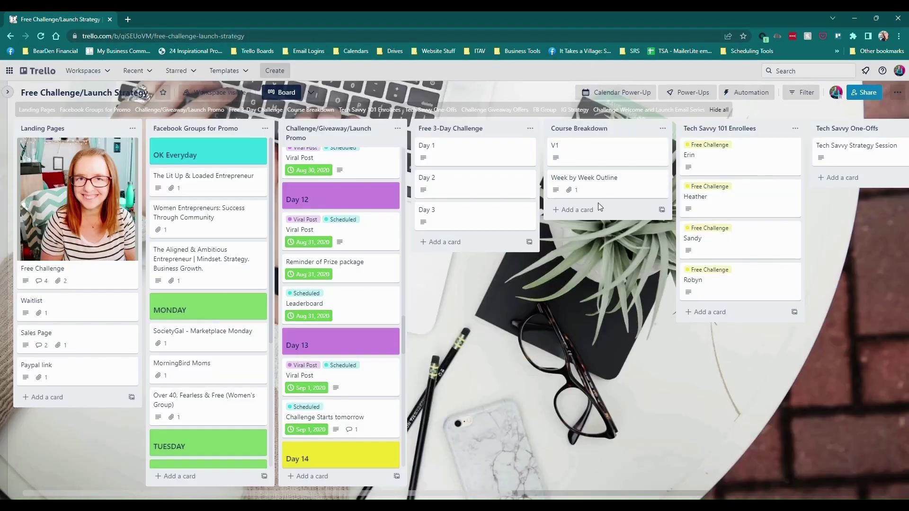
{"action": "left_click_drag", "start_coordinate": [607, 255], "coordinate": [321, 292]}
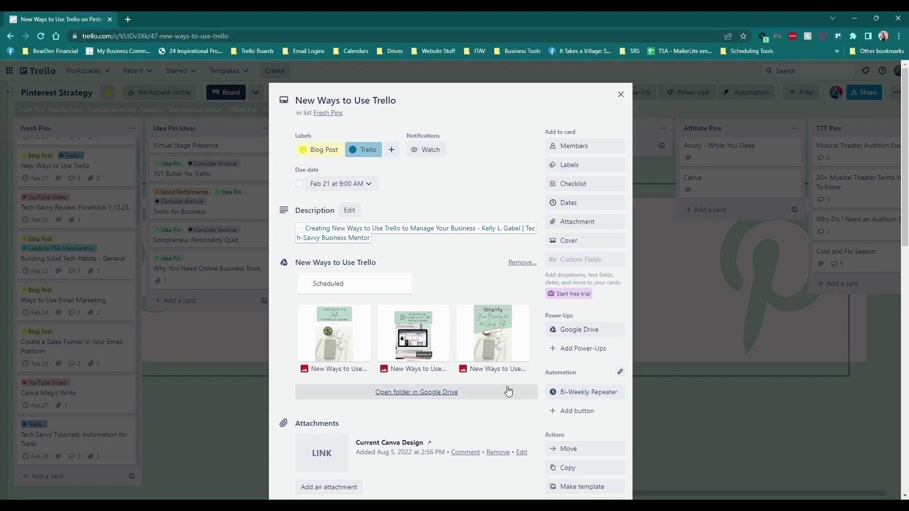
{"action": "scroll", "coordinate": [463, 324], "scroll_direction": "down", "scroll_amount": 2}
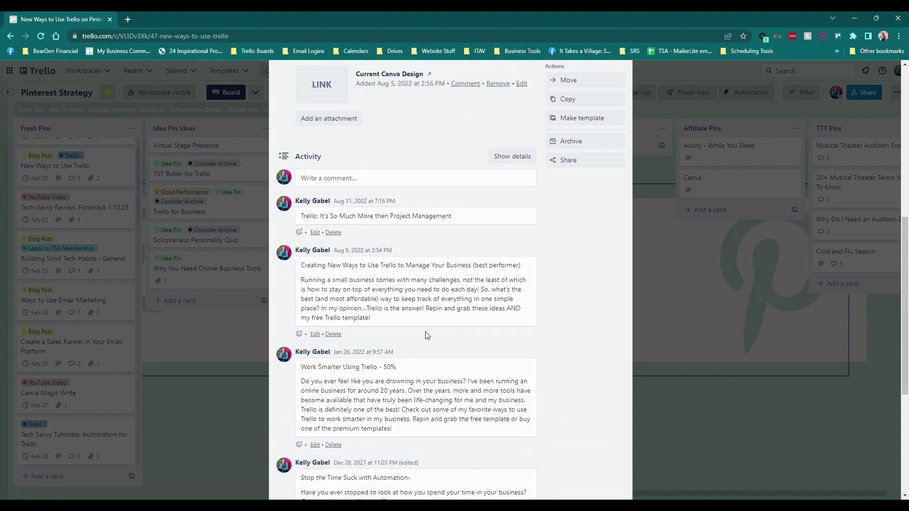
{"action": "scroll", "coordinate": [426, 335], "scroll_direction": "down", "scroll_amount": 4}
{"action": "scroll", "coordinate": [412, 306], "scroll_direction": "down", "scroll_amount": 3}
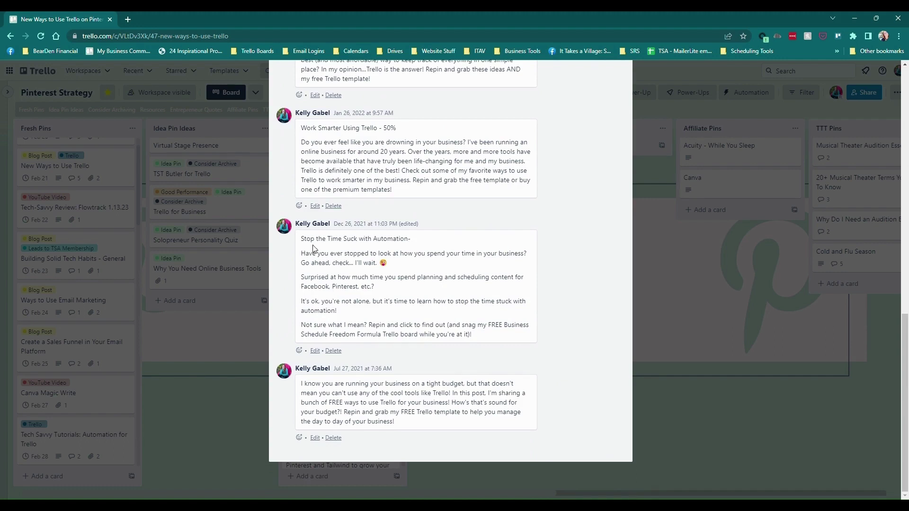
Close the New Ways to Use Trello pin card and return to the board
{"action": "left_click", "coordinate": [693, 366]}
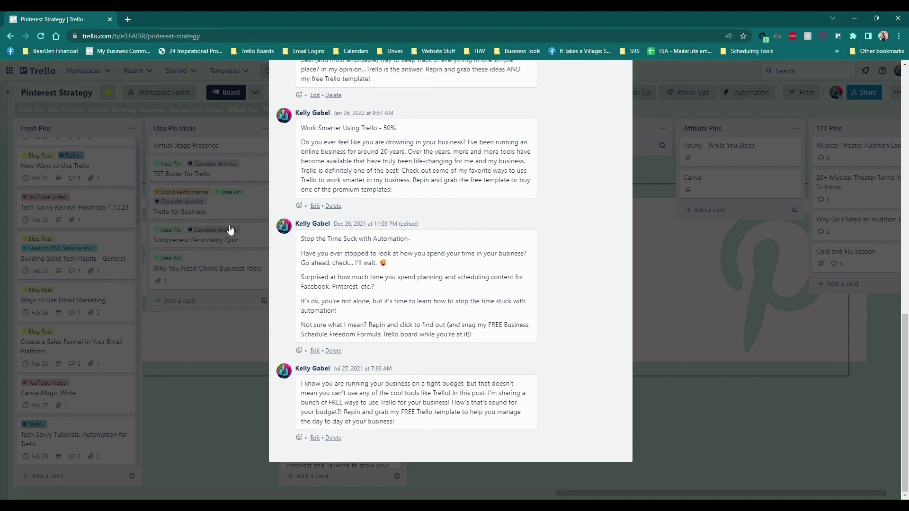
{"action": "scroll", "coordinate": [92, 211], "scroll_direction": "up", "scroll_amount": 1}
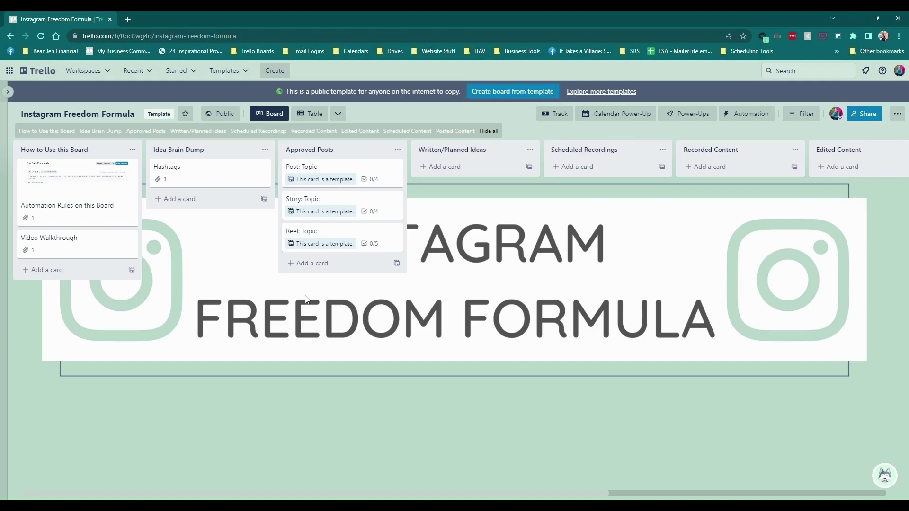
Review the Post: Topic template checklist, then pan to the Scheduled and Posted Content lists and back
{"action": "left_click", "coordinate": [342, 167]}
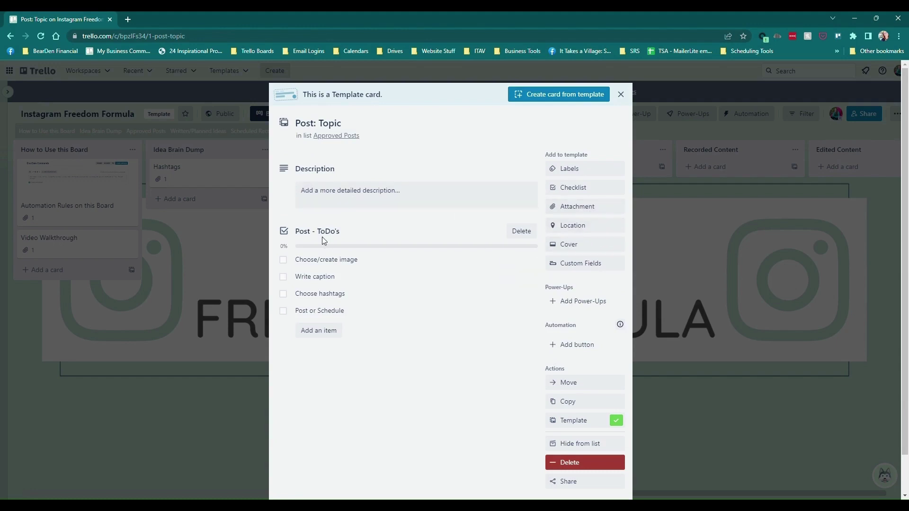
{"action": "mouse_move", "coordinate": [408, 310]}
{"action": "left_click", "coordinate": [178, 359]}
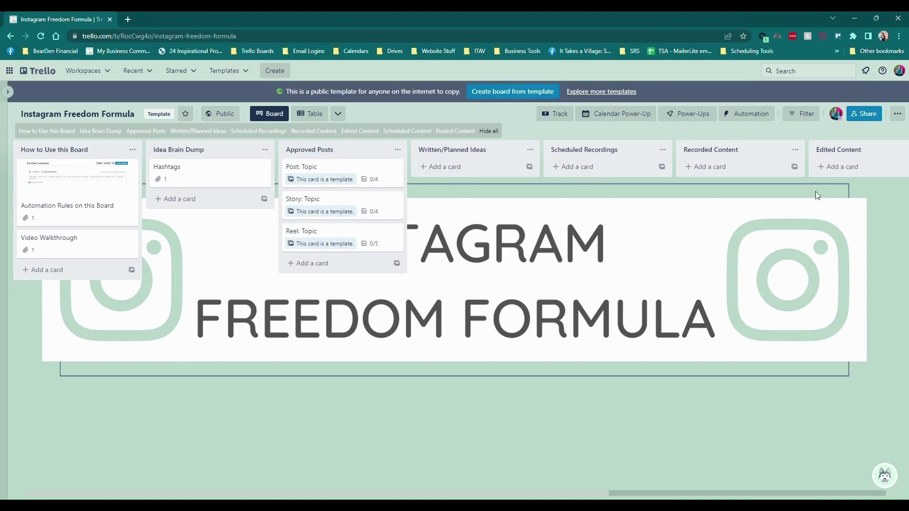
{"action": "left_click_drag", "start_coordinate": [852, 203], "coordinate": [435, 364]}
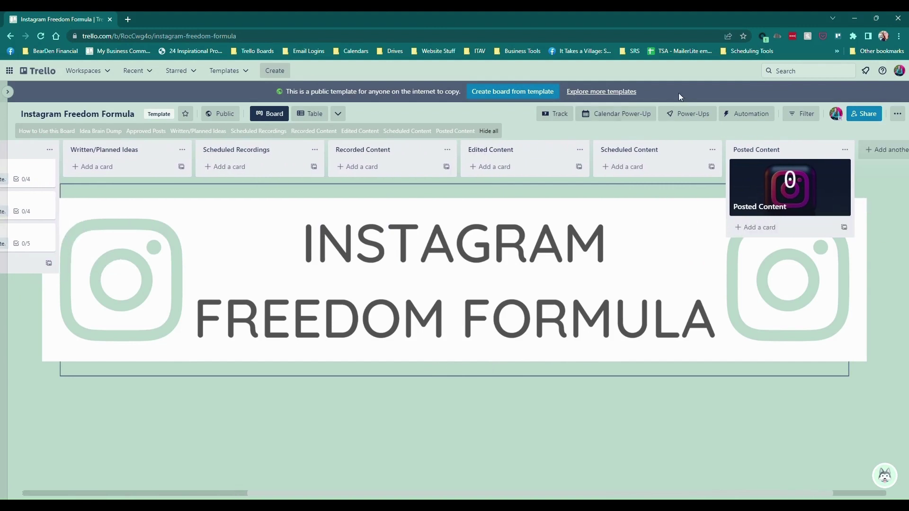
{"action": "left_click_drag", "start_coordinate": [434, 278], "coordinate": [742, 283]}
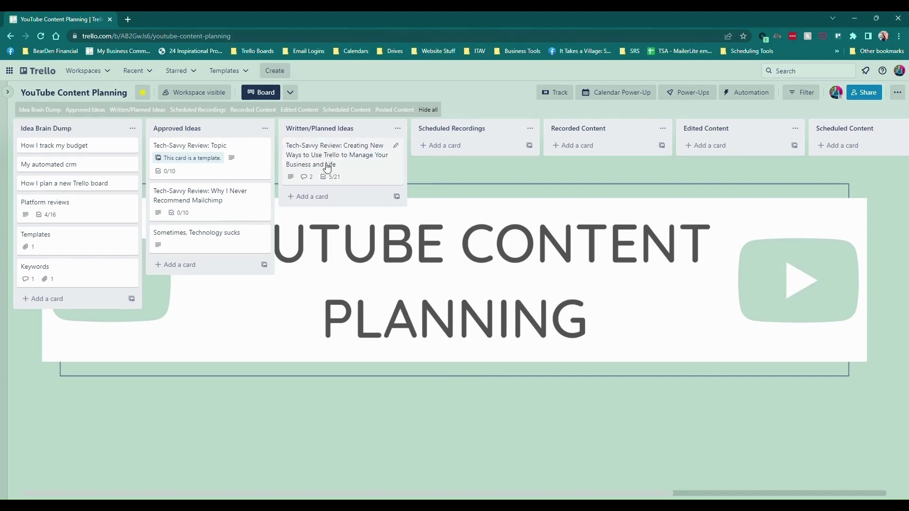
Move the 'Creating New Ways to Use Trello' card to Scheduled Recordings and review the Topic template card
{"action": "left_click_drag", "start_coordinate": [347, 165], "coordinate": [468, 157]}
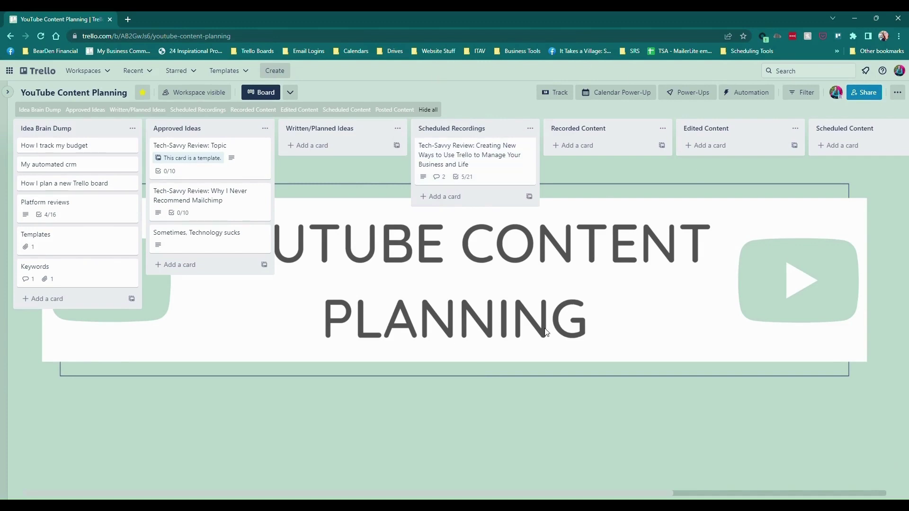
{"action": "mouse_move", "coordinate": [209, 158]}
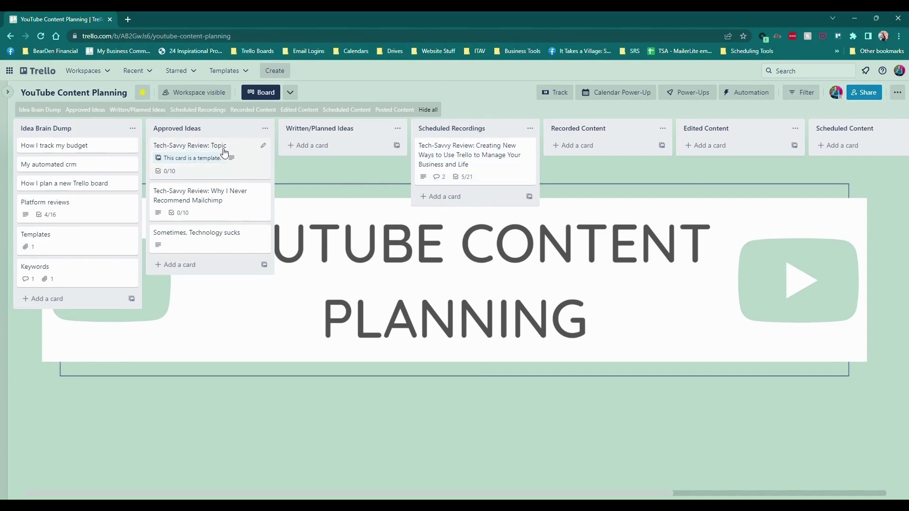
{"action": "left_click", "coordinate": [251, 167]}
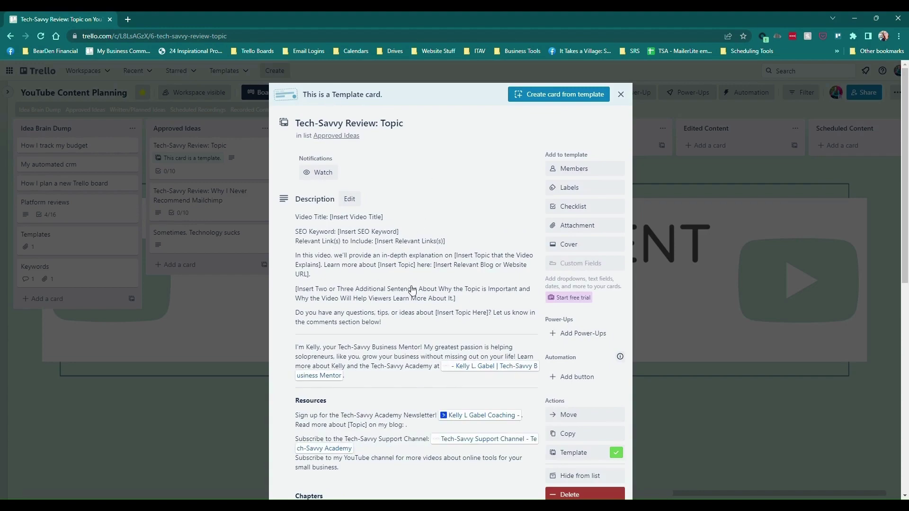
{"action": "scroll", "coordinate": [411, 290], "scroll_direction": "down", "scroll_amount": 5}
{"action": "scroll", "coordinate": [409, 284], "scroll_direction": "down", "scroll_amount": 3}
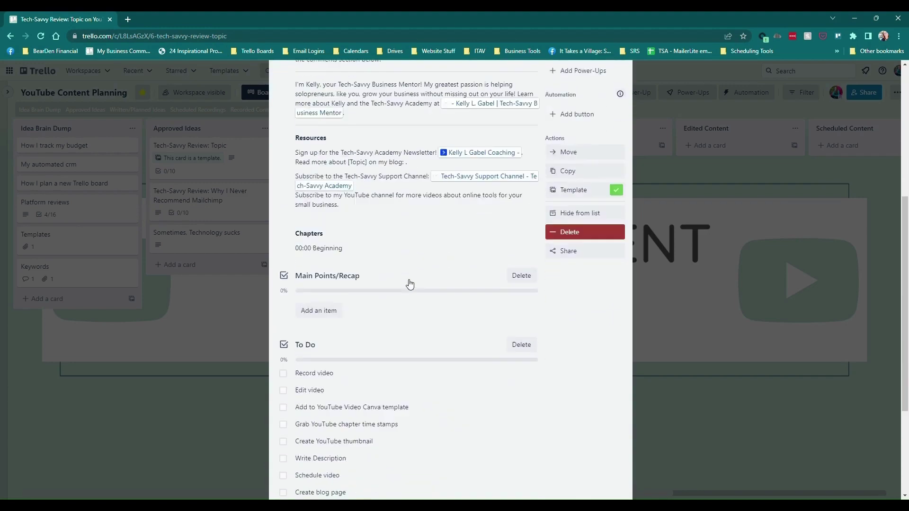
{"action": "scroll", "coordinate": [410, 284], "scroll_direction": "down", "scroll_amount": 2}
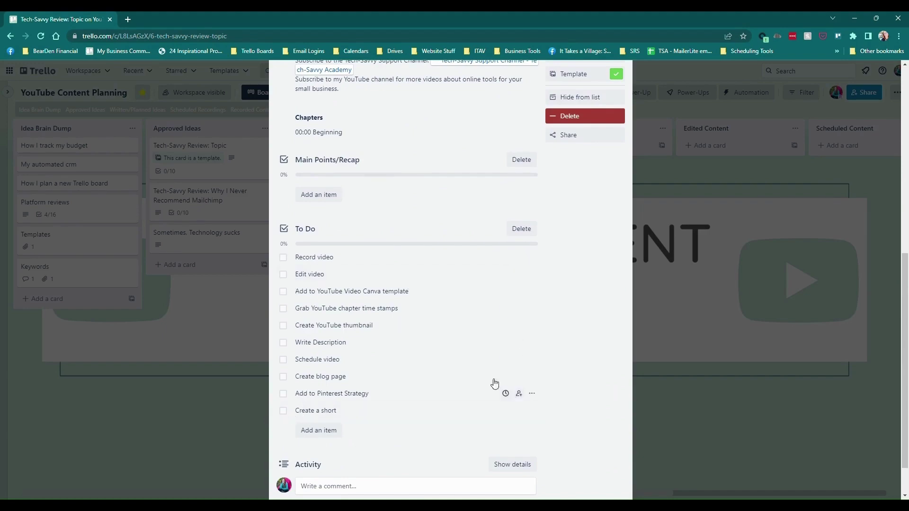
{"action": "left_click", "coordinate": [684, 314]}
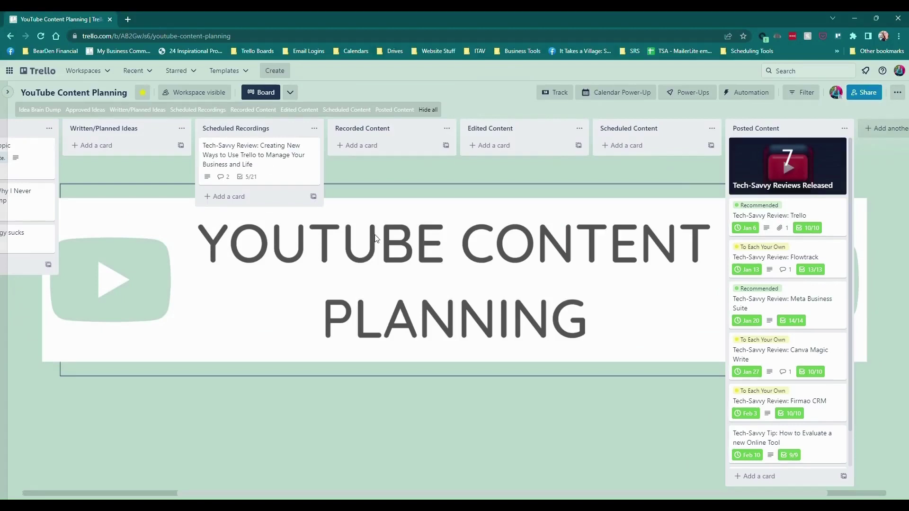
{"action": "scroll", "coordinate": [793, 320], "scroll_direction": "down", "scroll_amount": 1}
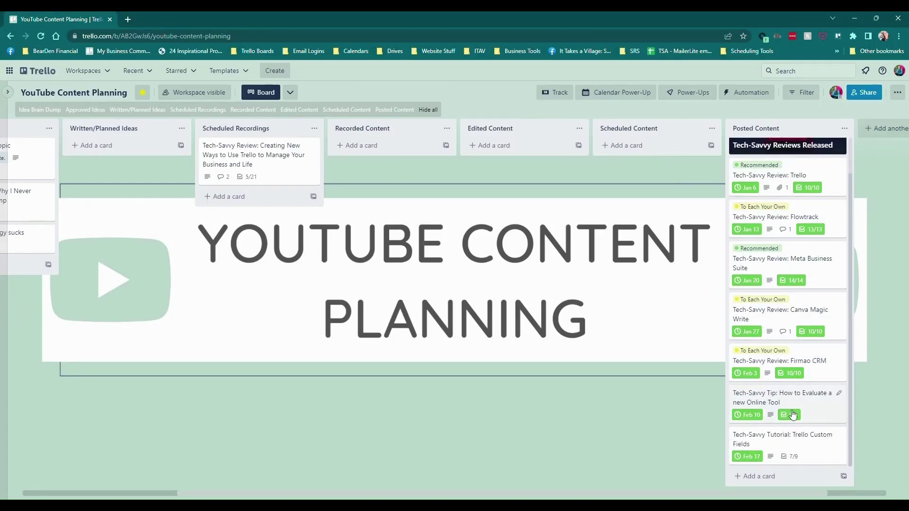
{"action": "scroll", "coordinate": [793, 319], "scroll_direction": "up", "scroll_amount": 1}
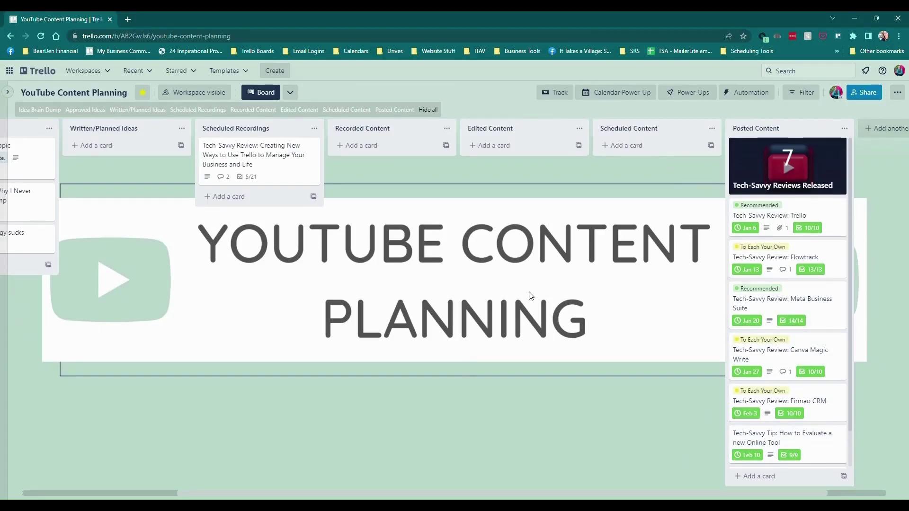
{"action": "scroll", "coordinate": [529, 294], "scroll_direction": "left", "scroll_amount": 5}
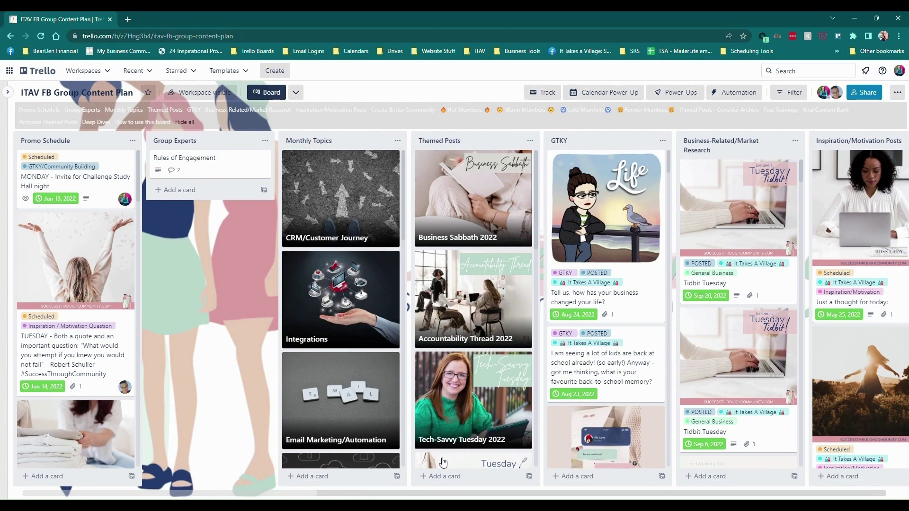
{"action": "mouse_move", "coordinate": [307, 493]}
{"action": "left_mouse_down"}
{"action": "mouse_move", "coordinate": [535, 495]}
{"action": "mouse_move", "coordinate": [178, 494]}
{"action": "left_mouse_up"}
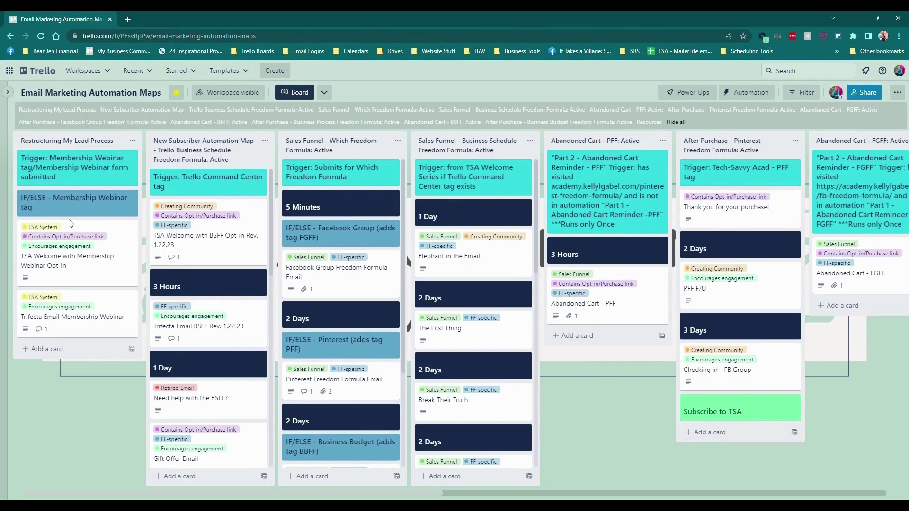
{"action": "mouse_move", "coordinate": [74, 252]}
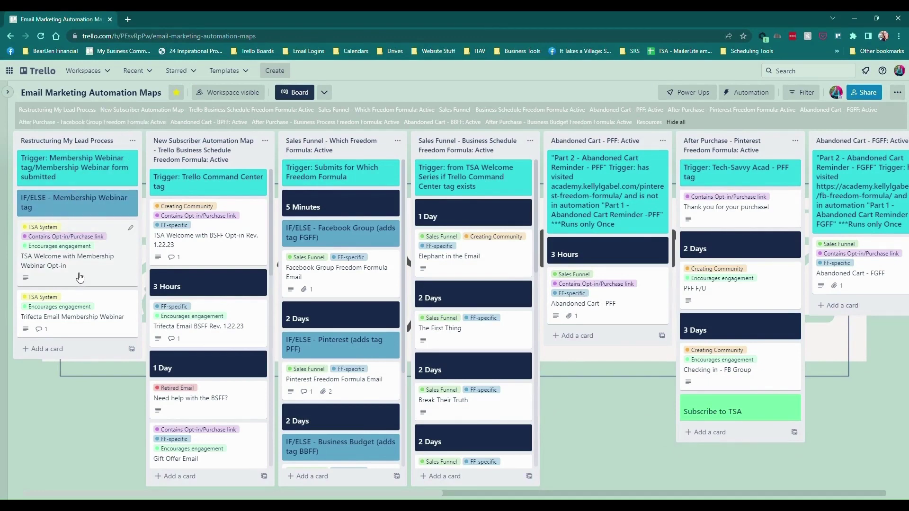
Preview the TSA Welcome with Membership Webinar Opt-in card, then pan to the Abandoned Cart - FGFF list
{"action": "left_click", "coordinate": [80, 277]}
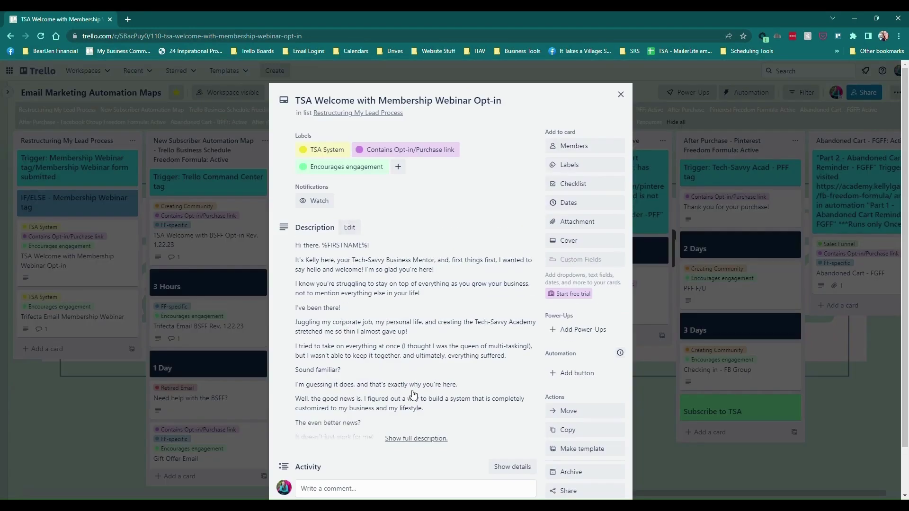
{"action": "left_click", "coordinate": [115, 420]}
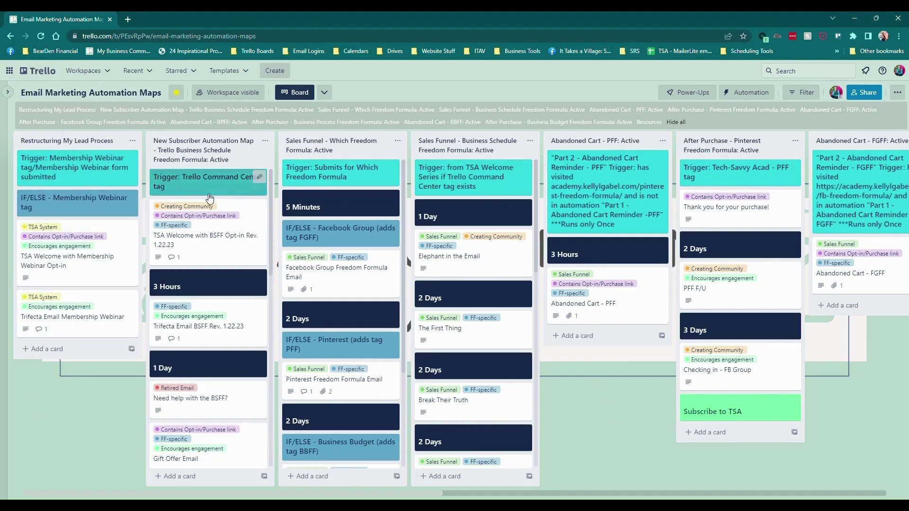
{"action": "scroll", "coordinate": [209, 194], "scroll_direction": "down", "scroll_amount": 5}
{"action": "scroll", "coordinate": [210, 249], "scroll_direction": "down", "scroll_amount": 5}
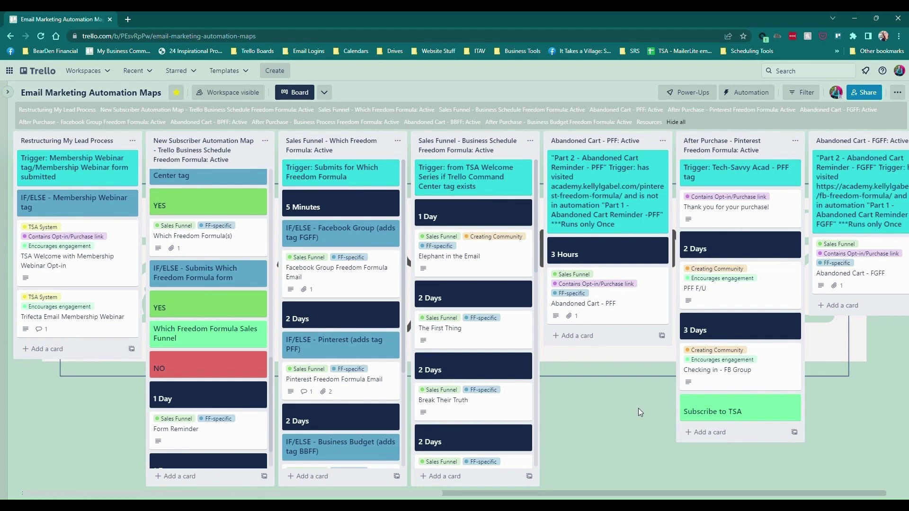
{"action": "scroll", "coordinate": [206, 320], "scroll_direction": "down", "scroll_amount": 3}
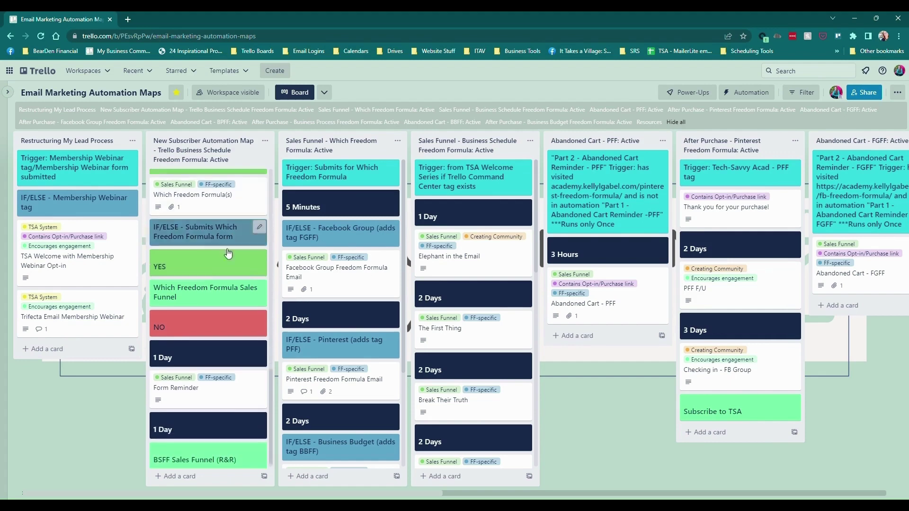
{"action": "scroll", "coordinate": [185, 348], "scroll_direction": "down", "scroll_amount": 8}
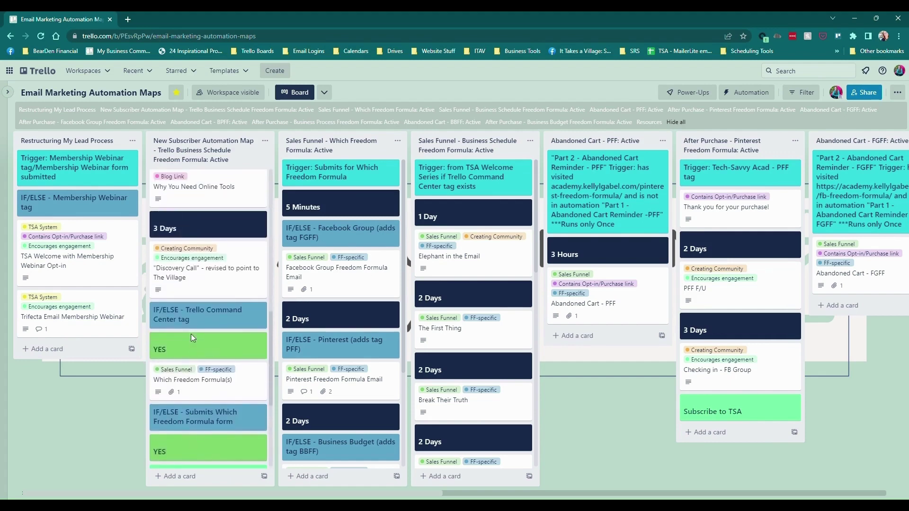
{"action": "scroll", "coordinate": [195, 338], "scroll_direction": "up", "scroll_amount": 5}
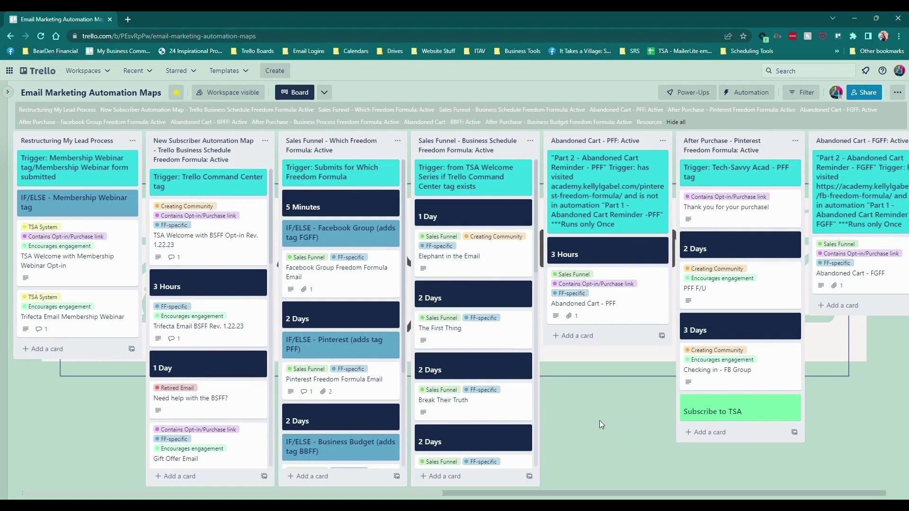
{"action": "left_click_drag", "start_coordinate": [600, 416], "coordinate": [491, 419]}
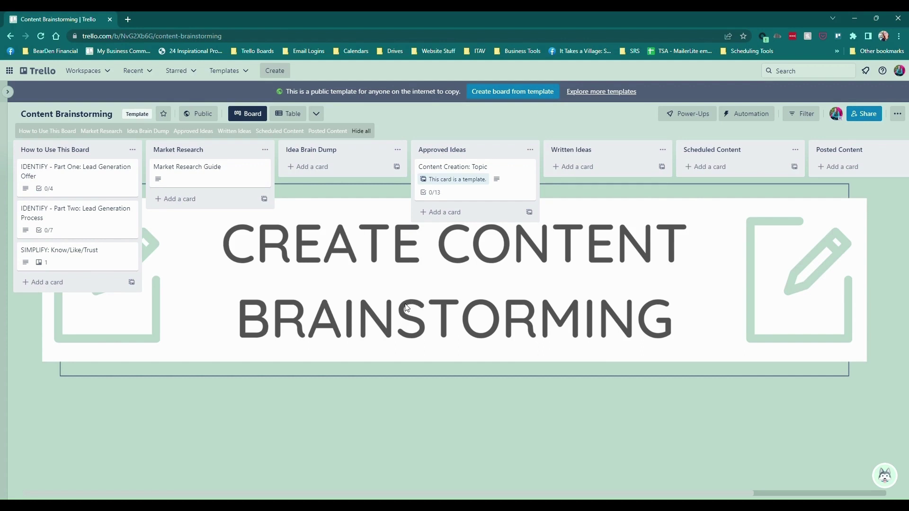
{"action": "scroll", "coordinate": [710, 273], "scroll_direction": "right", "scroll_amount": 3}
{"action": "scroll", "coordinate": [709, 273], "scroll_direction": "right", "scroll_amount": 2}
{"action": "scroll", "coordinate": [468, 332], "scroll_direction": "left", "scroll_amount": 1}
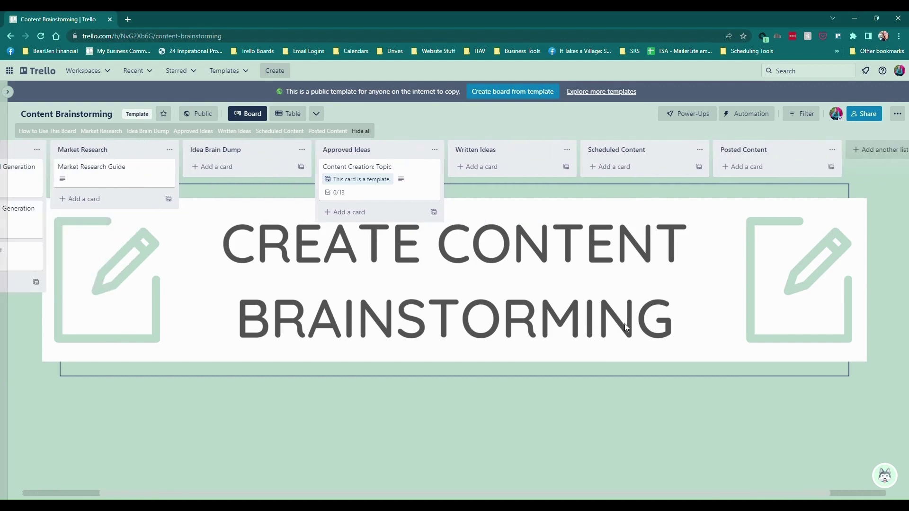
{"action": "scroll", "coordinate": [624, 322], "scroll_direction": "left", "scroll_amount": 3}
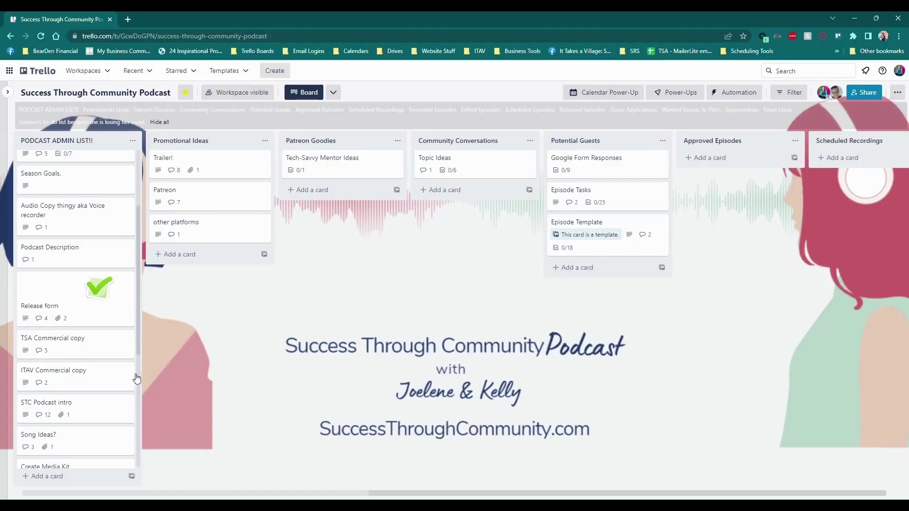
{"action": "scroll", "coordinate": [63, 326], "scroll_direction": "down", "scroll_amount": 2}
{"action": "scroll", "coordinate": [63, 327], "scroll_direction": "up", "scroll_amount": 1}
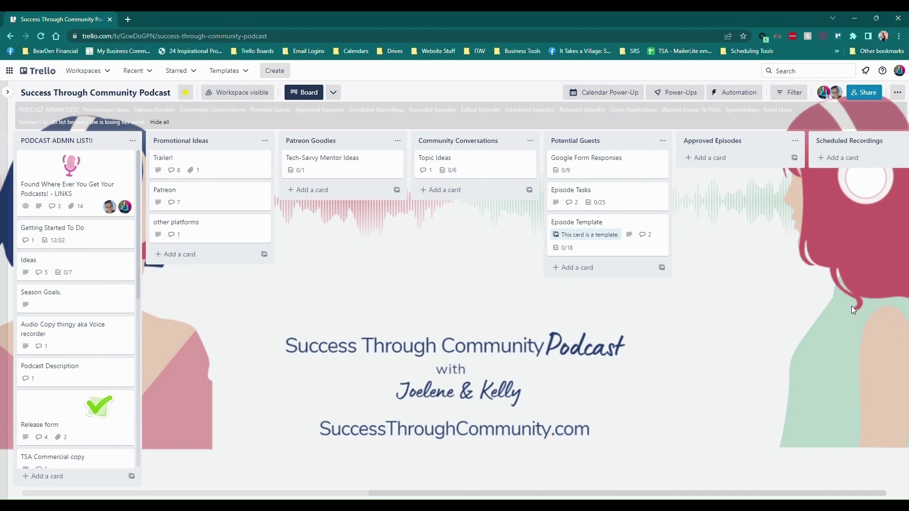
Pan right across the Edited, Scheduled and Released Episodes lists to Guest Applications
{"action": "left_click_drag", "start_coordinate": [851, 306], "coordinate": [578, 213]}
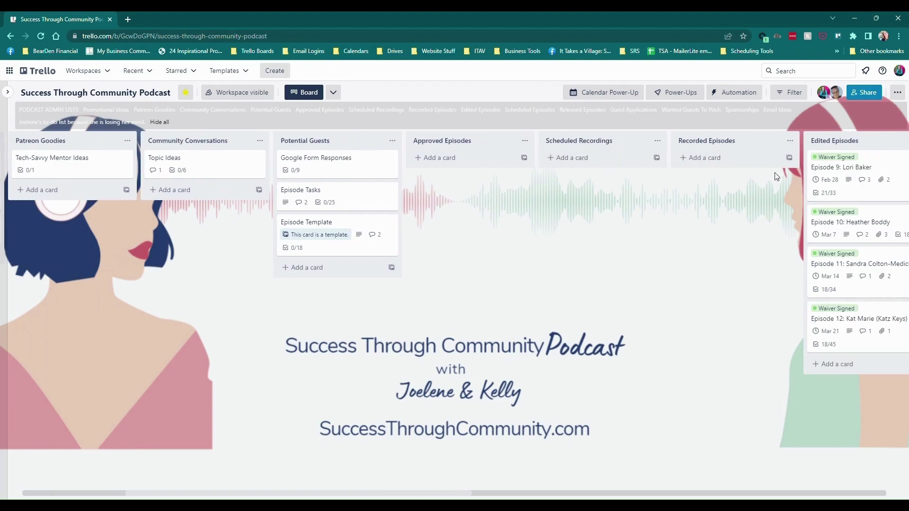
{"action": "left_click_drag", "start_coordinate": [747, 247], "coordinate": [576, 279]}
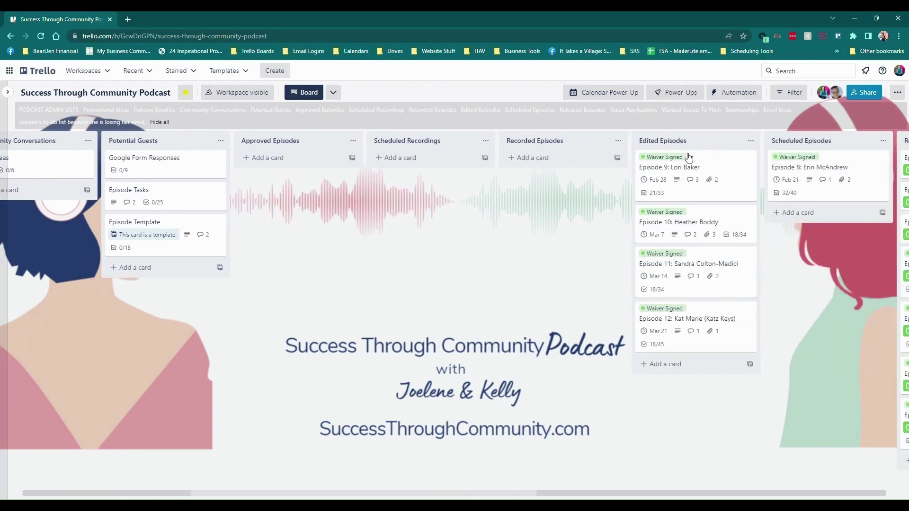
{"action": "left_click_drag", "start_coordinate": [781, 285], "coordinate": [678, 284]}
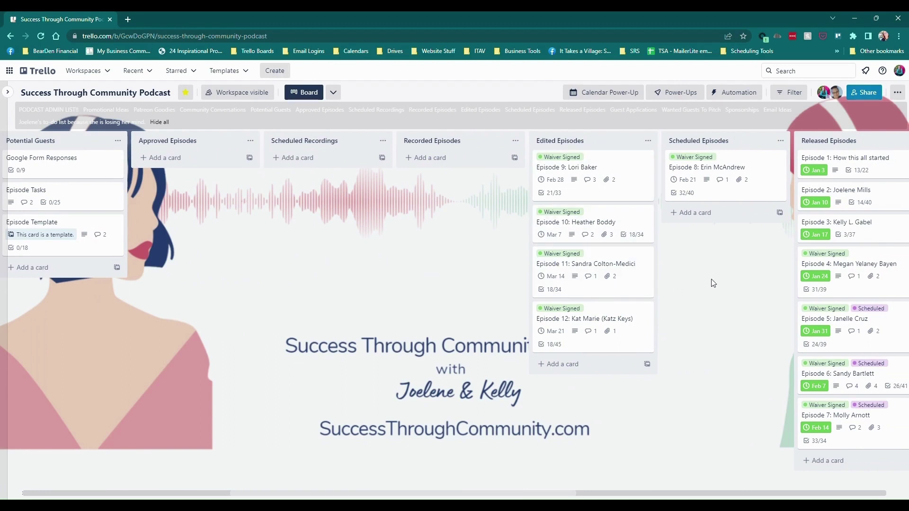
{"action": "mouse_move", "coordinate": [699, 305]}
{"action": "left_mouse_down"}
{"action": "mouse_move", "coordinate": [628, 314]}
{"action": "mouse_move", "coordinate": [461, 298]}
{"action": "left_mouse_up"}
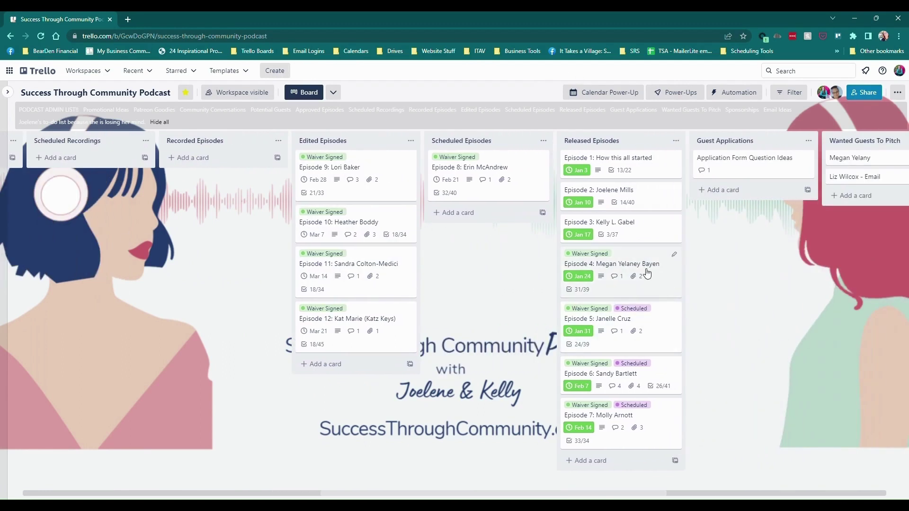